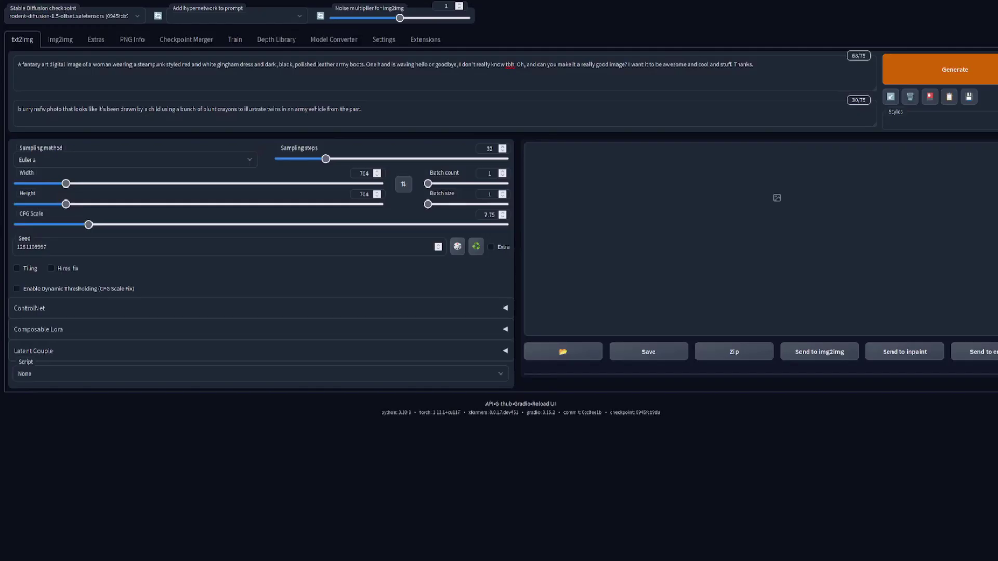
Go to Extensions > Install from URL and place the cursor in the repository URL field
left_click(425, 40)
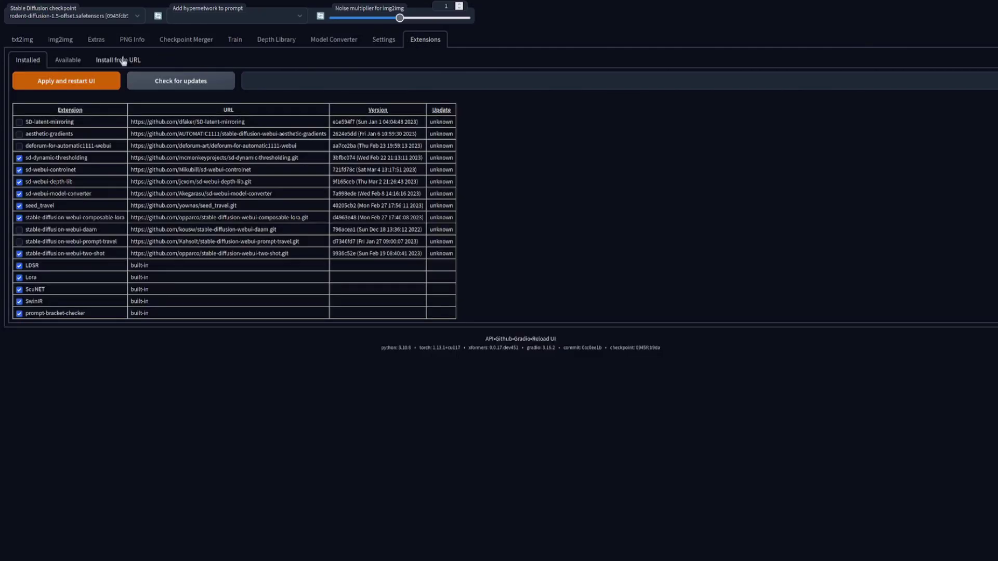
left_click(123, 60)
left_click(134, 83)
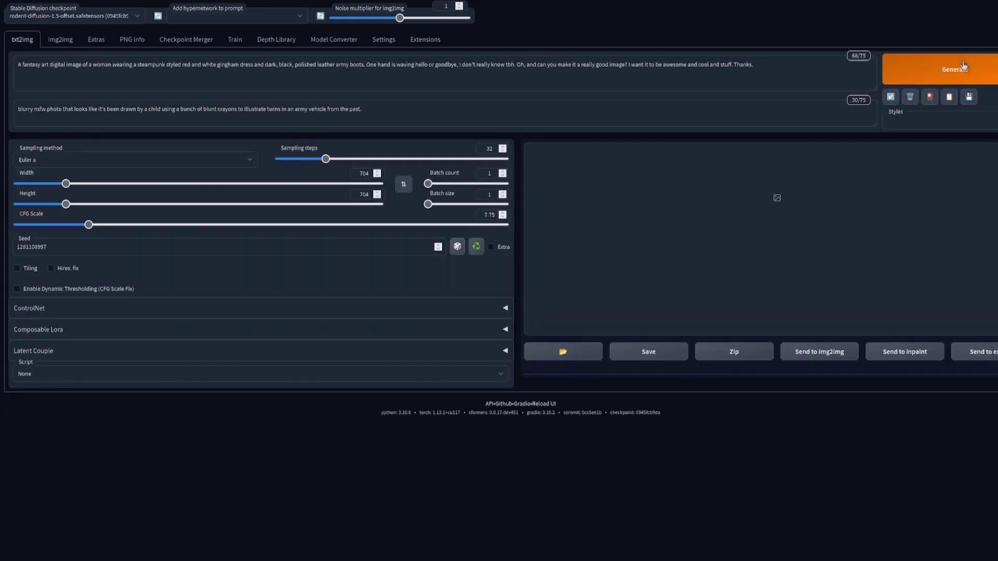
Generate the steampunk woman waving image, then switch to the Depth Library tab
left_click(965, 66)
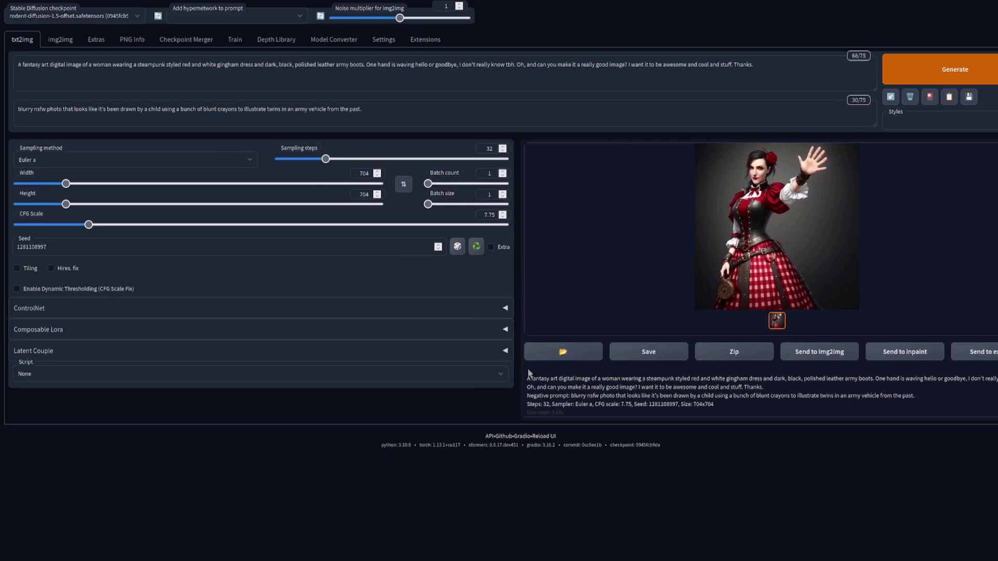
left_click(275, 42)
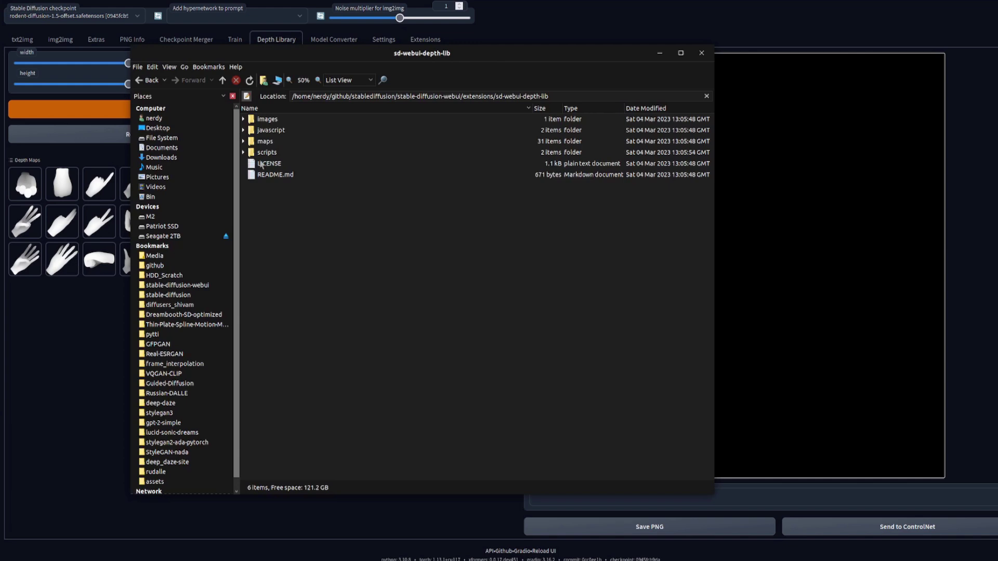
Expand and collapse the maps folder in sd-webui-depth-lib, then return to the browser
left_click(243, 141)
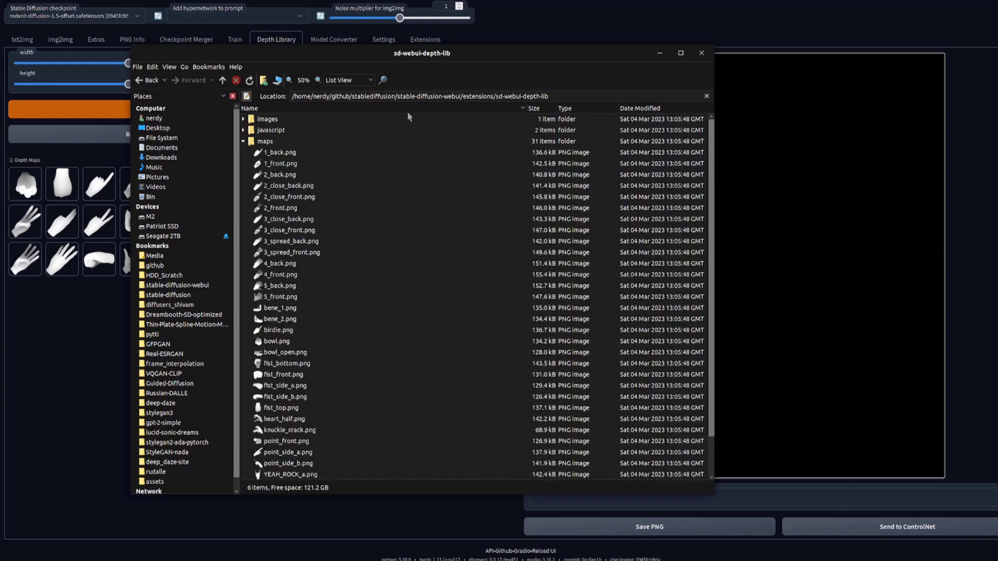
left_click(243, 142)
left_click(66, 356)
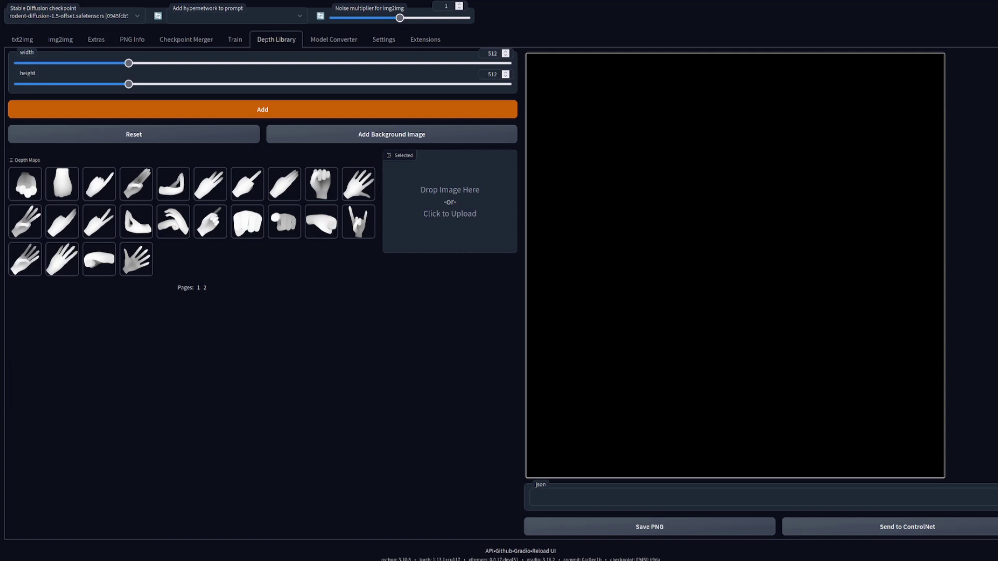
Load the generated 00252 steampunk woman image as the Depth Library canvas background
left_click(381, 134)
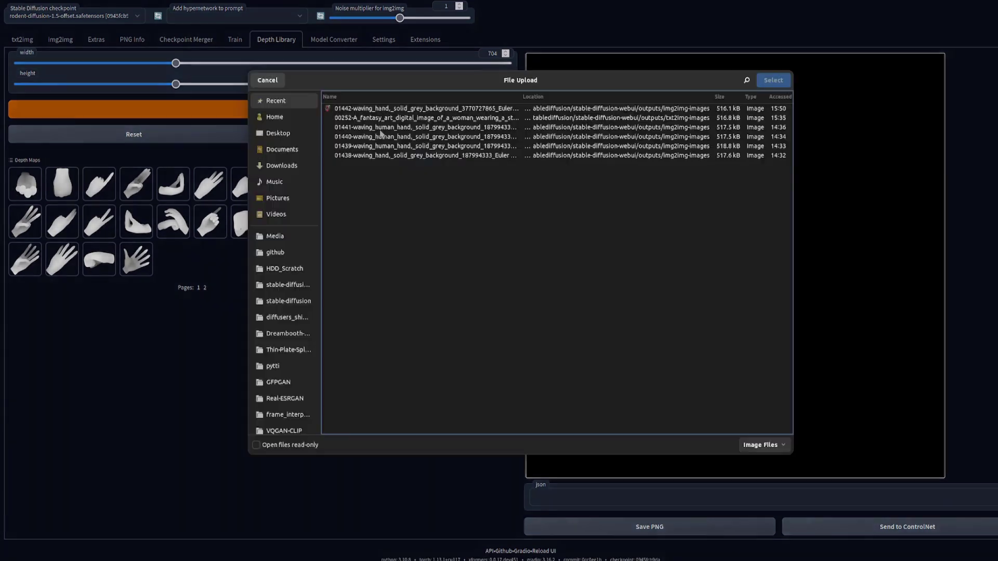
left_click(383, 117)
left_click(768, 81)
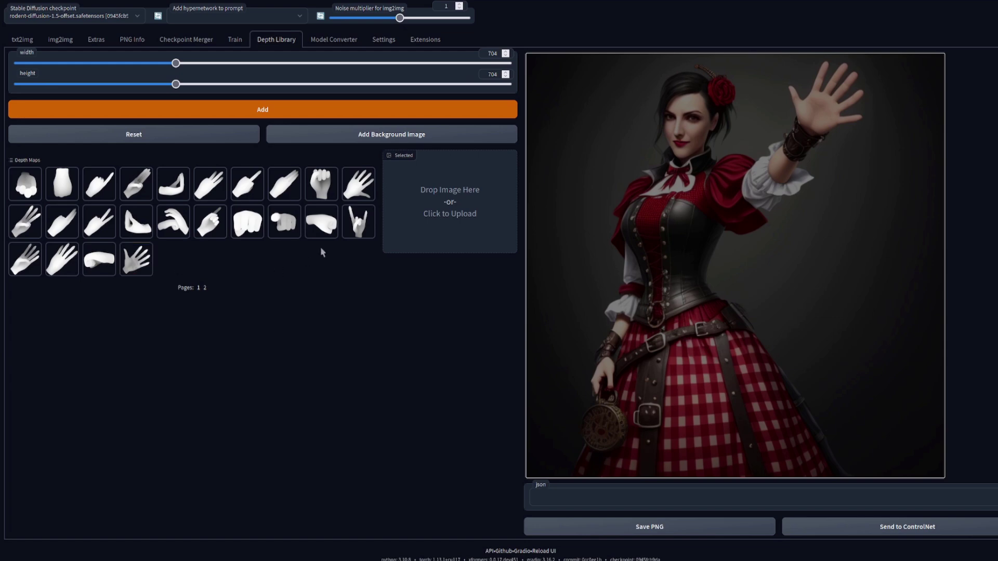
Add the spread-fingers hand depth map to the canvas, shrinking and repositioning it
left_click(136, 264)
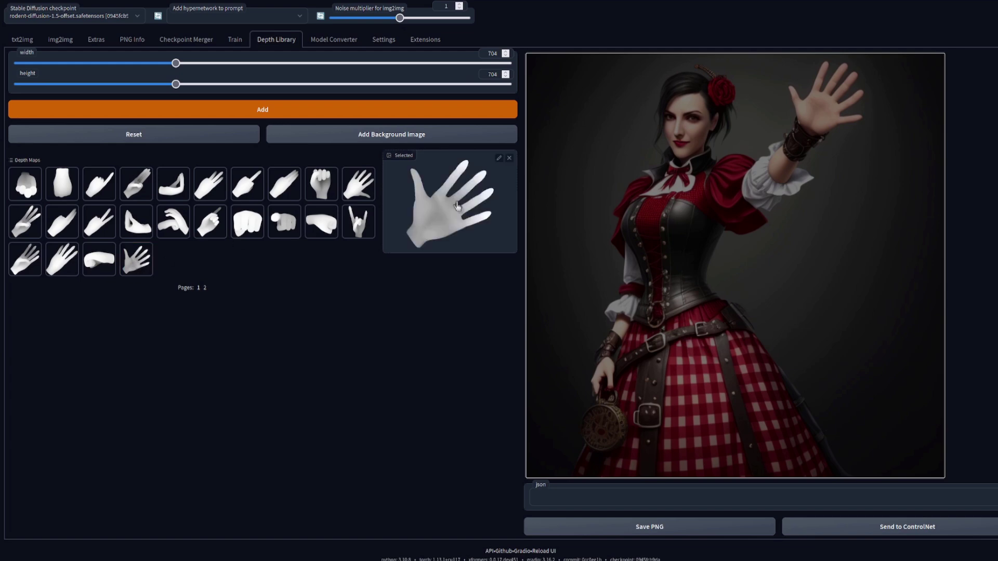
left_click(323, 110)
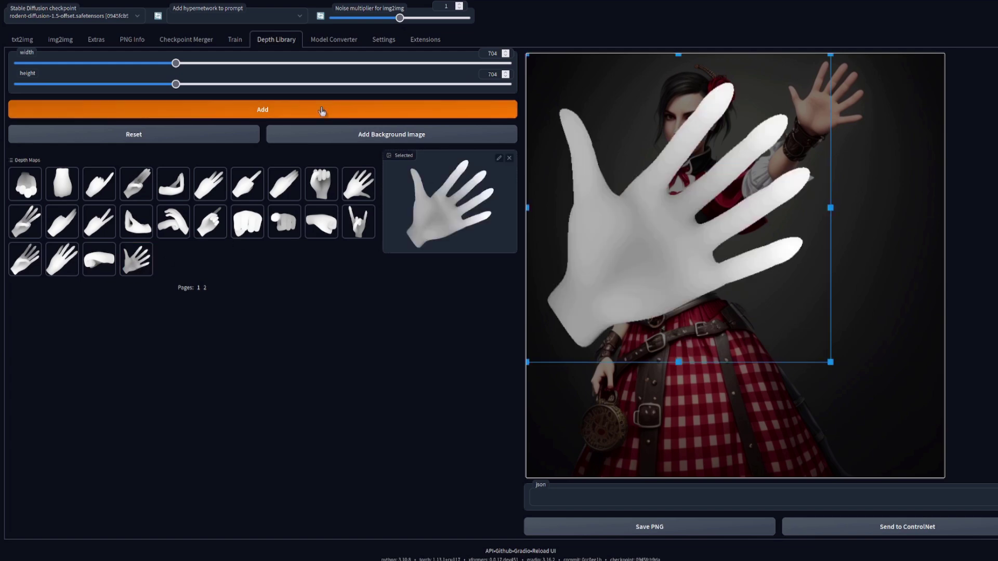
left_click_drag(602, 196, 658, 248)
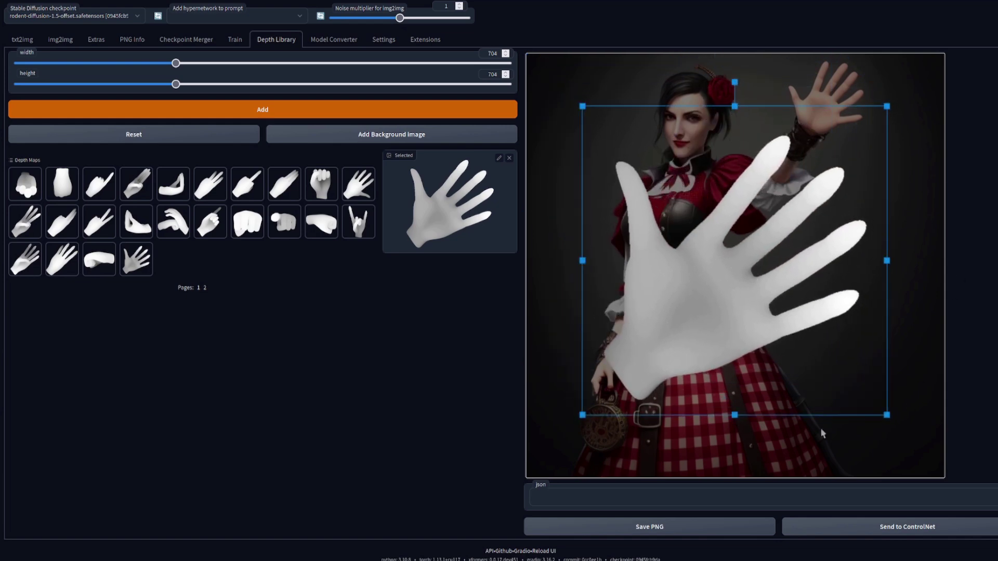
left_click_drag(583, 107, 712, 260)
left_click_drag(797, 345, 637, 261)
left_click(566, 243)
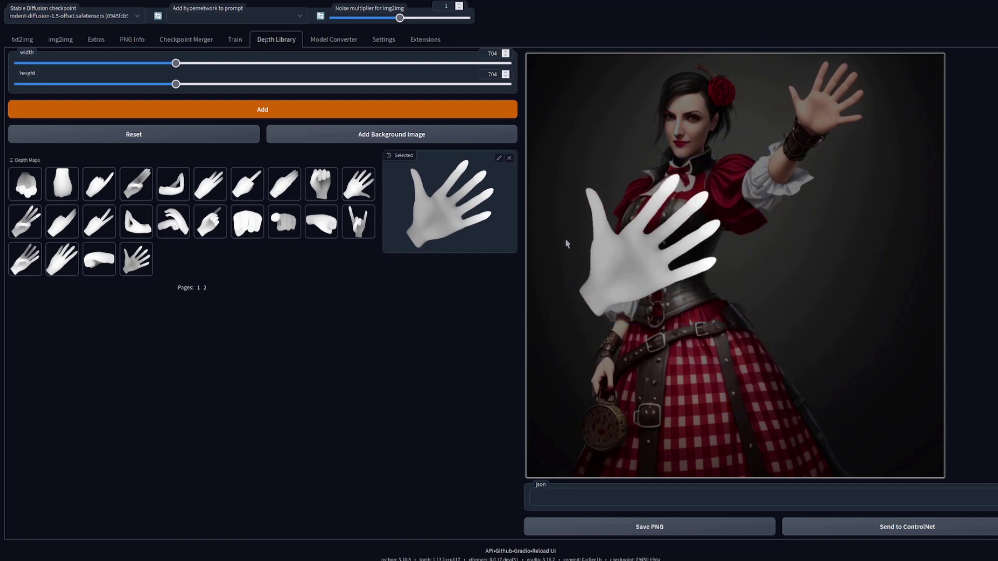
Mirror the hand map, rotate it about 22° clockwise, shrink it, and place it over her raised hand
left_click(610, 247)
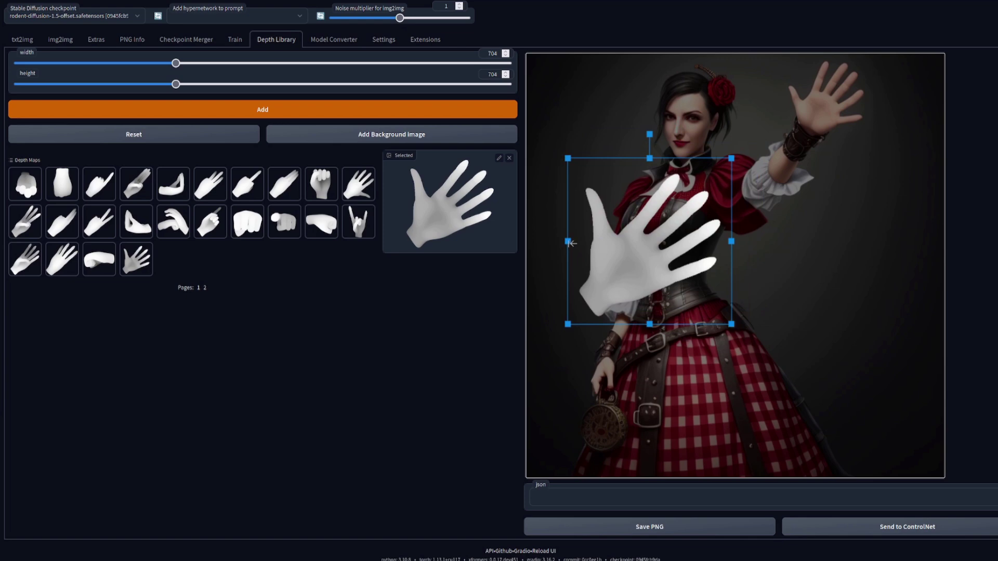
mouse_move(568, 243)
left_mouse_down()
mouse_move(935, 243)
mouse_move(580, 242)
left_mouse_up()
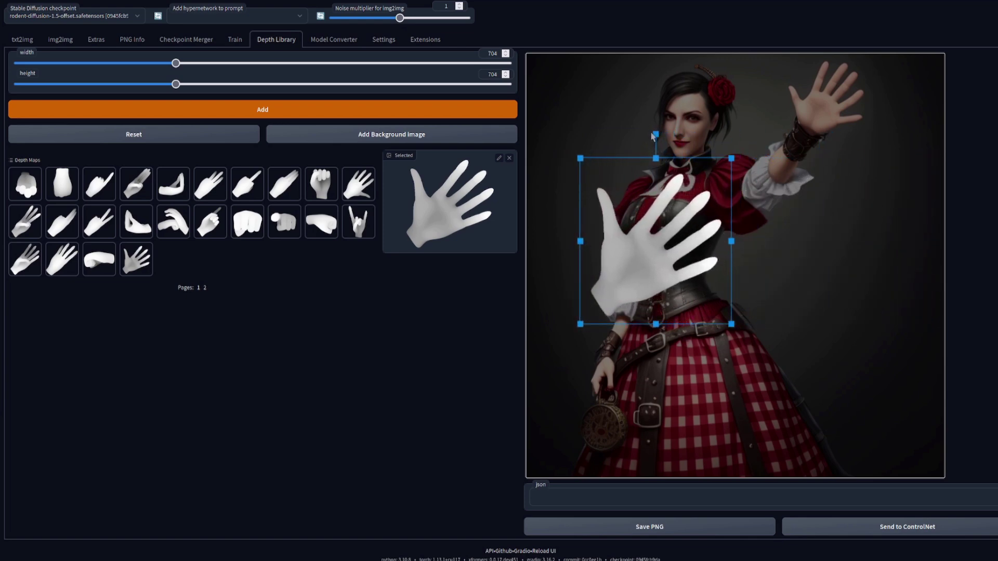
mouse_move(656, 134)
left_mouse_down()
mouse_move(728, 162)
mouse_move(658, 138)
left_mouse_up()
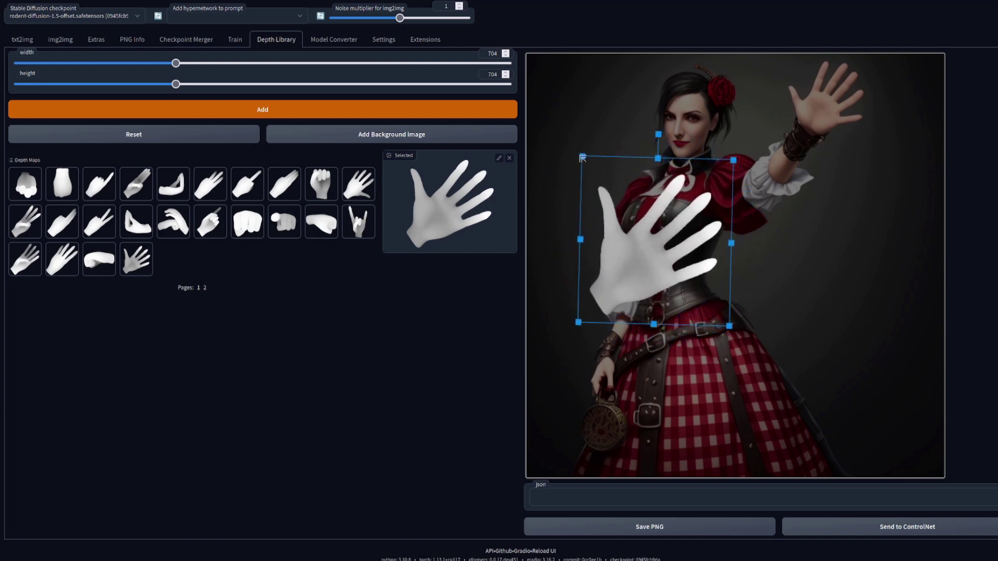
left_click_drag(582, 157, 630, 203)
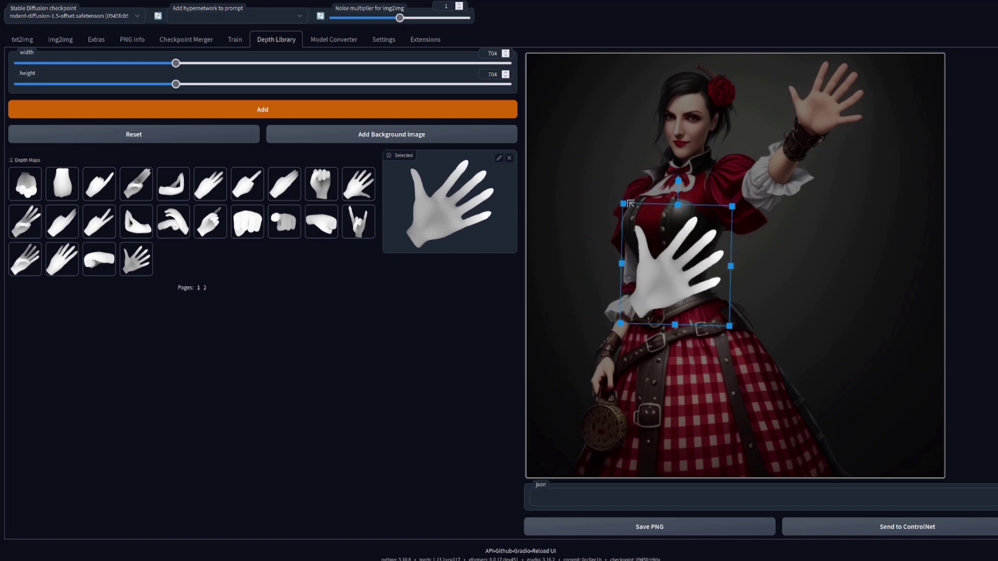
left_click_drag(657, 285, 813, 120)
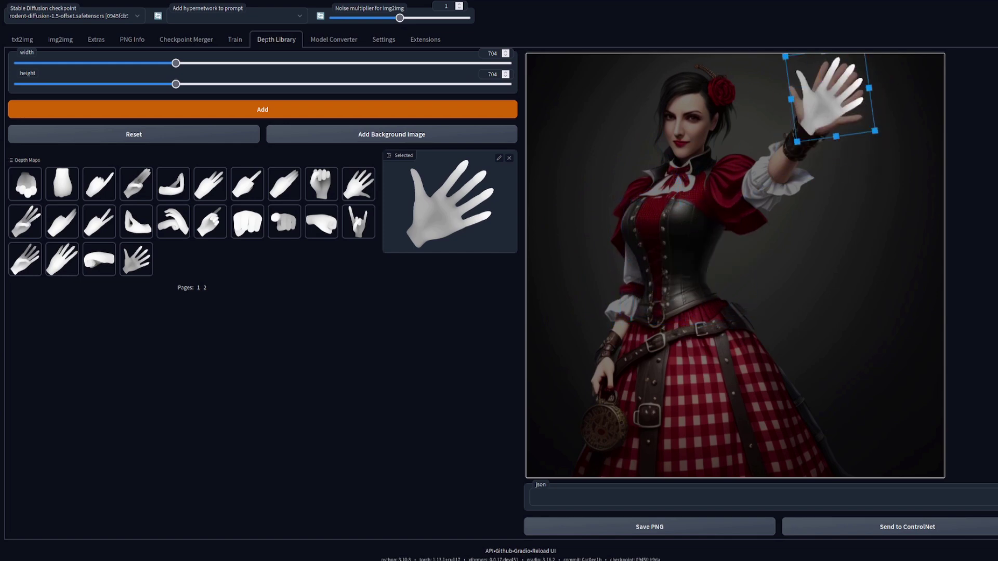
Send the hand depth map to ControlNet, enable it, and choose the control_depth-fp16 model
left_click(905, 527)
scroll(725, 367, "down", 5)
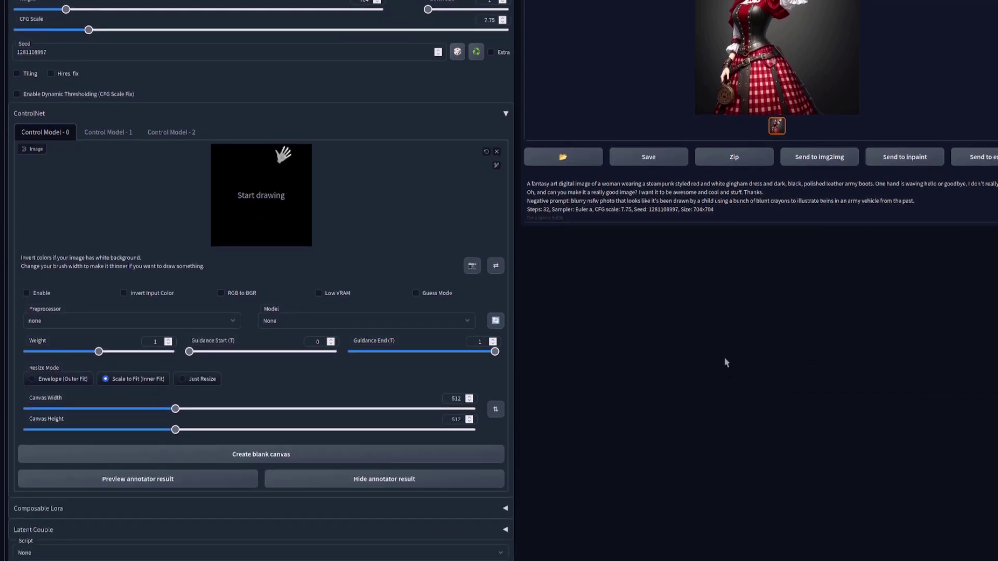
left_click(37, 295)
left_click(360, 319)
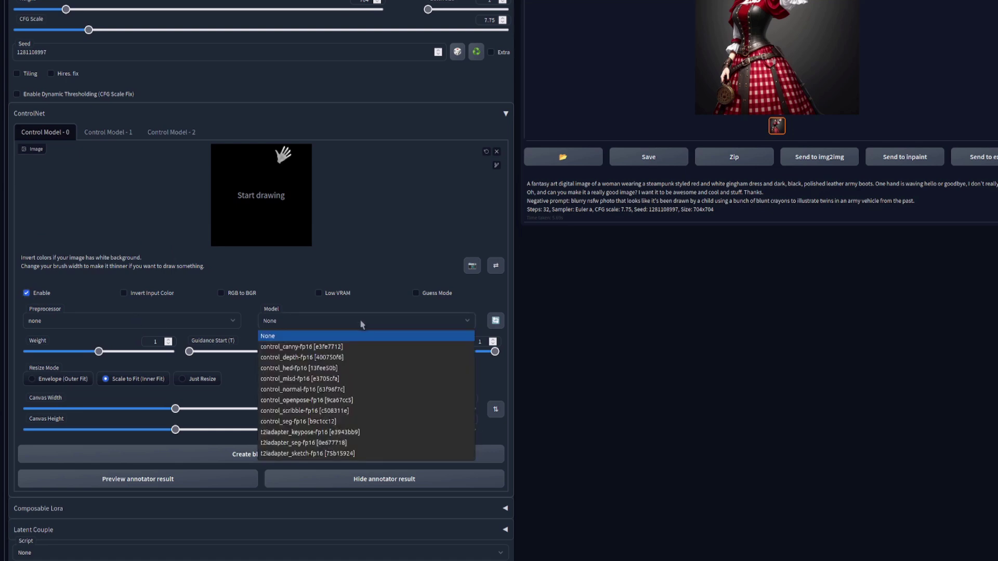
left_click(357, 359)
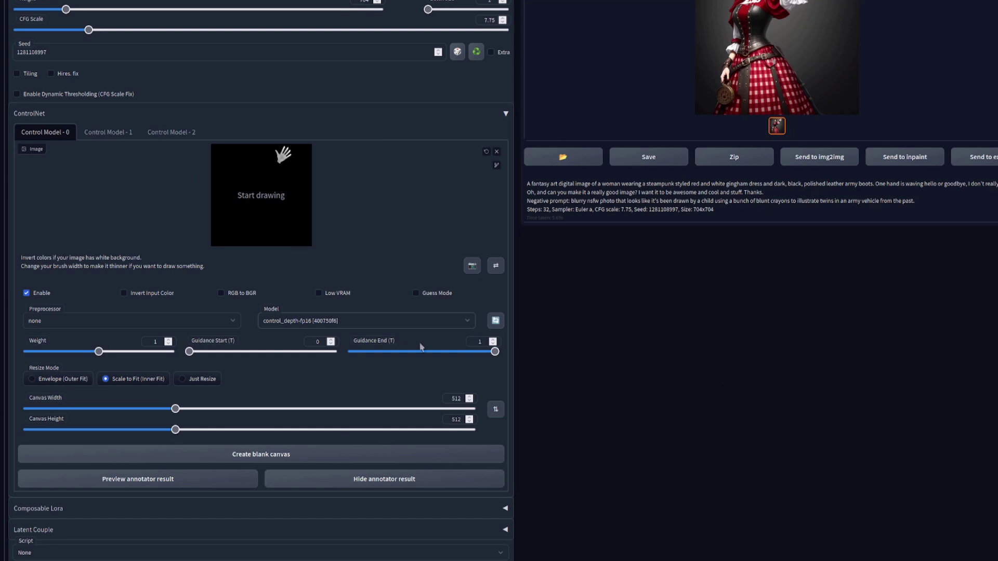
Set the ControlNet weight to 0.15
left_click(49, 353)
left_click(168, 344)
left_click(168, 343)
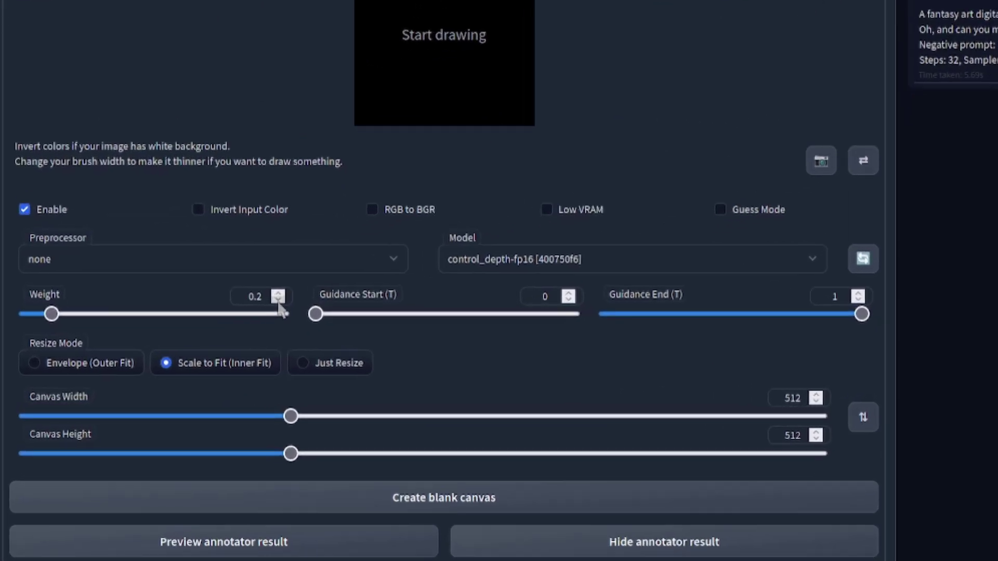
left_click(168, 344)
left_click(168, 343)
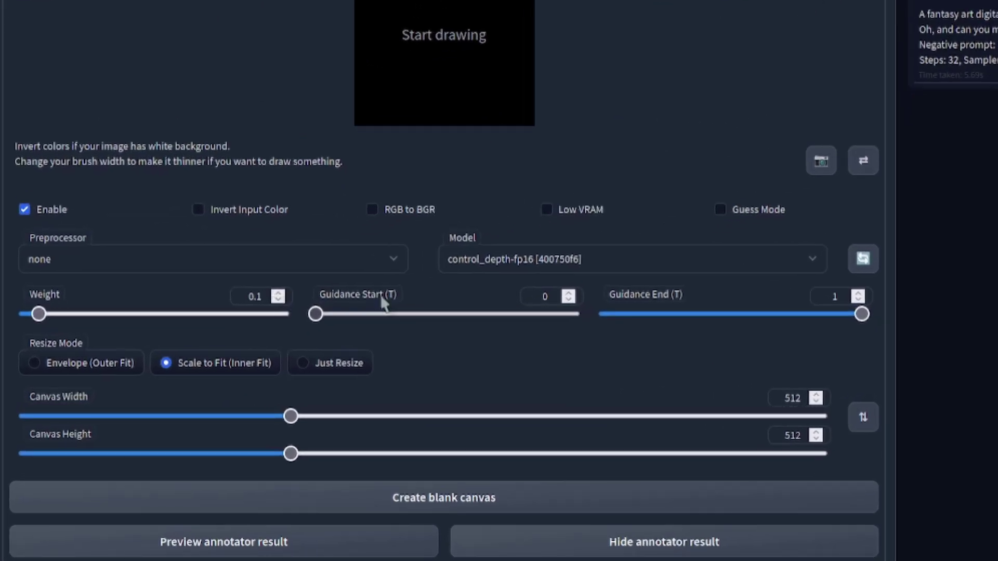
left_click(275, 295)
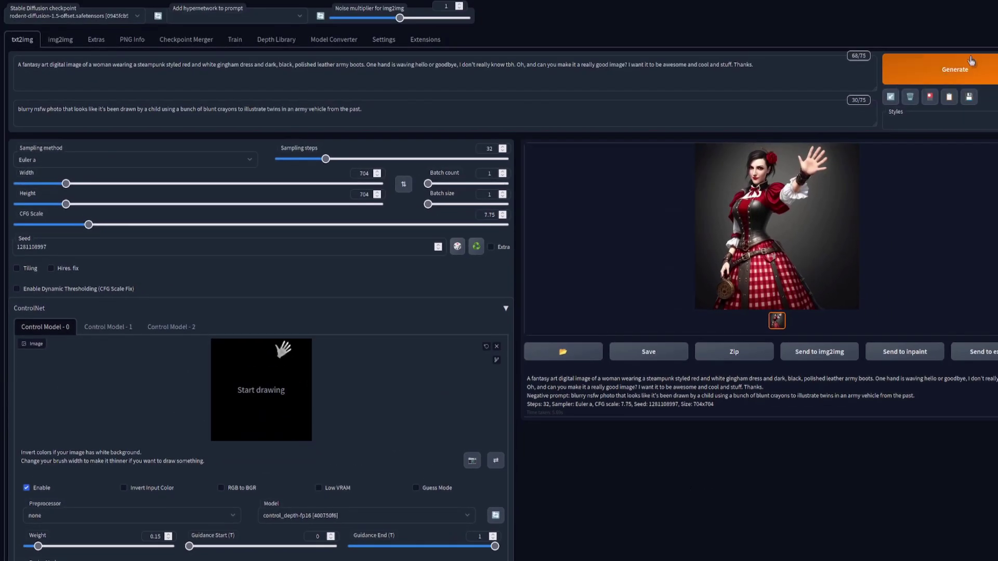
Generate a new steampunk woman image with the hand depth map guiding ControlNet
left_click(970, 64)
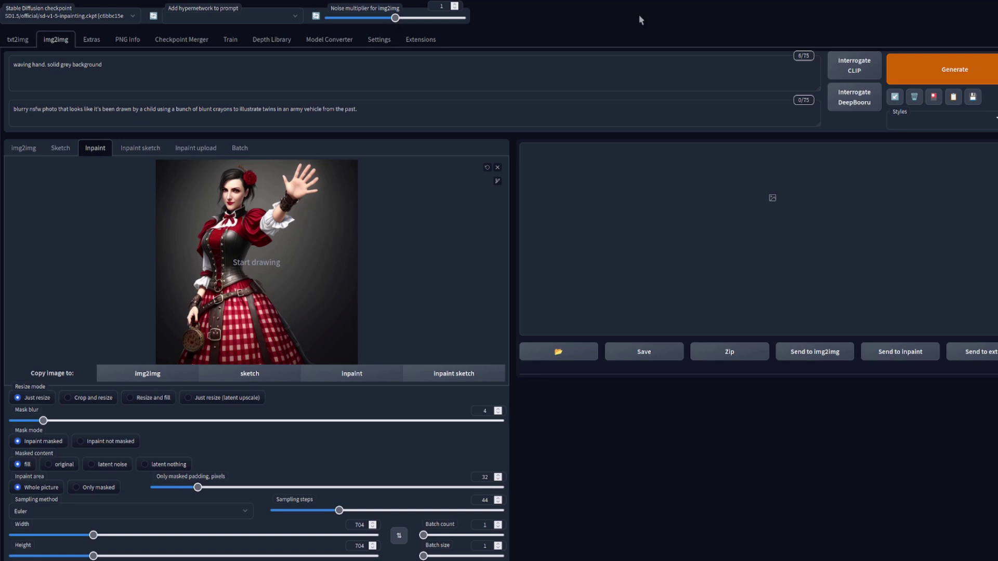
Enable the inpaint ControlNet unit with the hand depth map, Guess Mode and control_depth-fp16
scroll(650, 84, "down", 5)
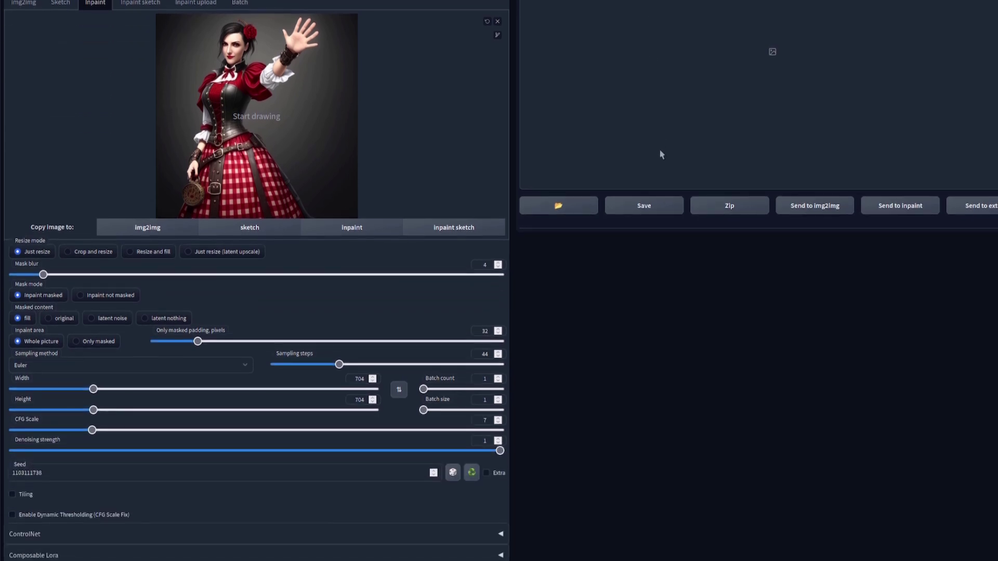
left_click(140, 446)
scroll(673, 346, "down", 4)
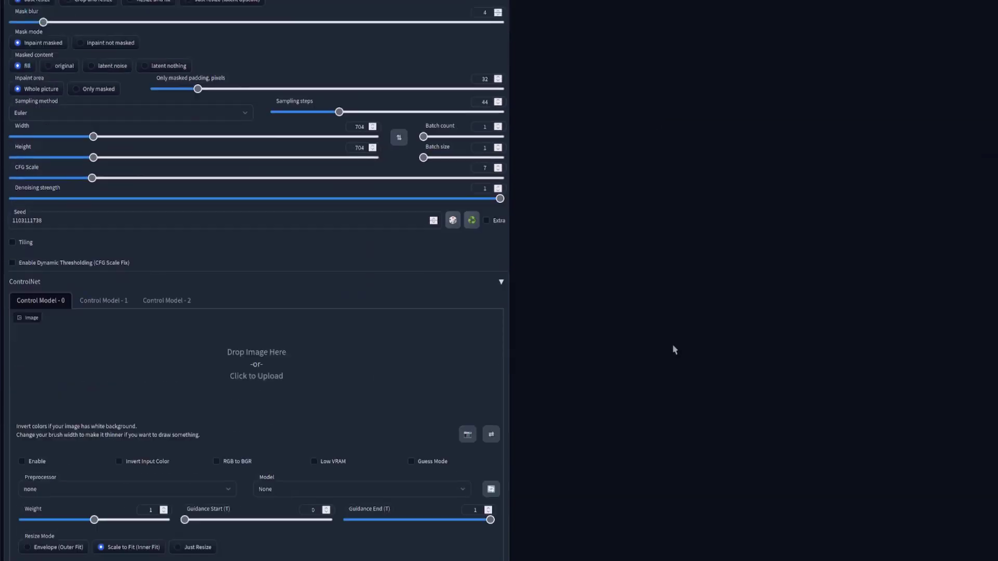
left_click(32, 431)
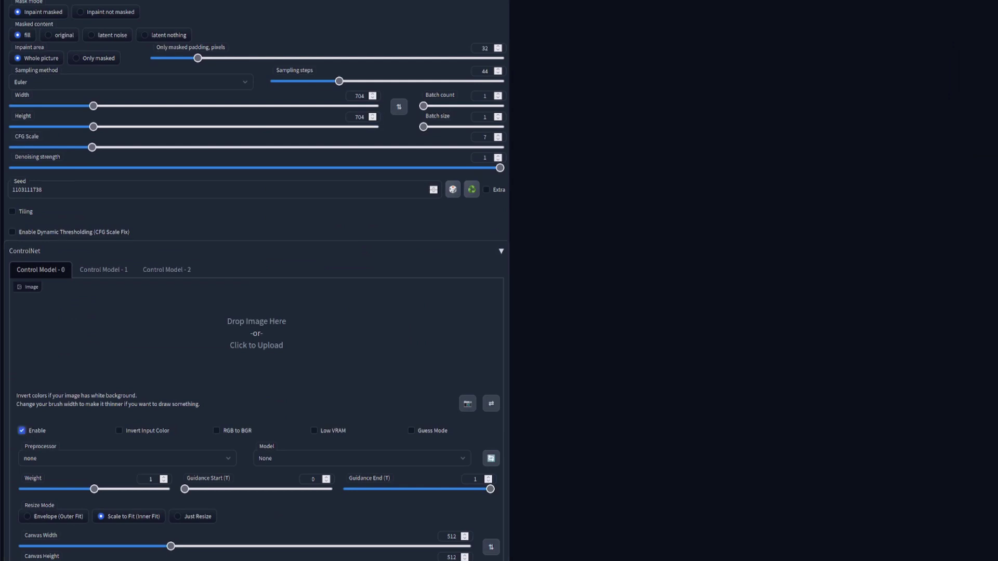
left_click_drag(938, 205, 272, 338)
scroll(501, 366, "down", 2)
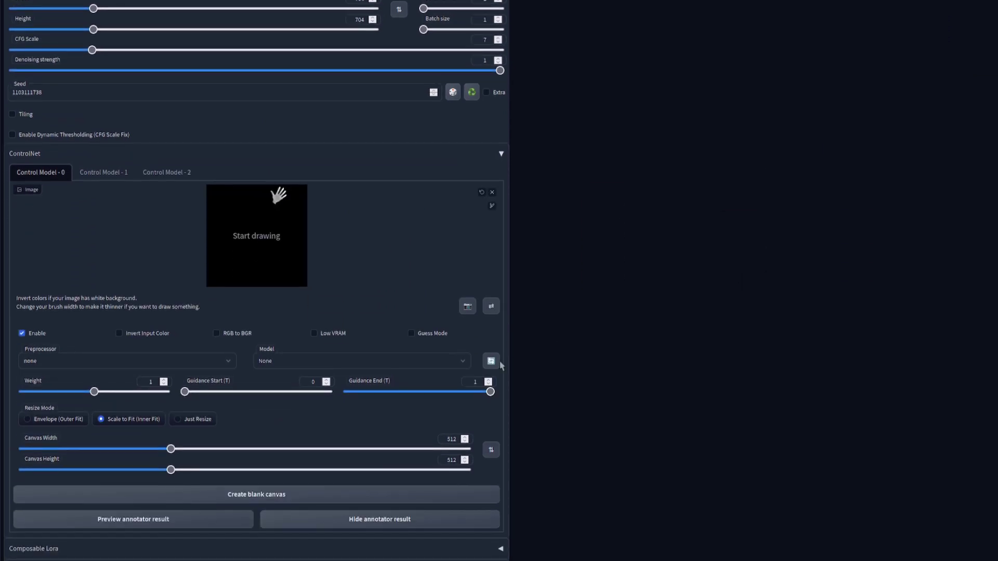
left_click(411, 333)
left_click(329, 359)
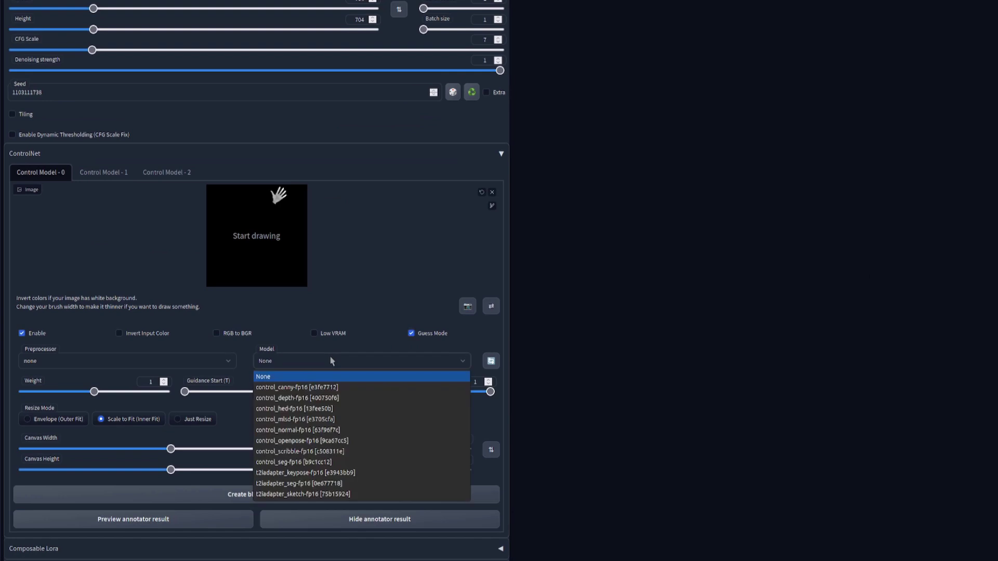
left_click(322, 399)
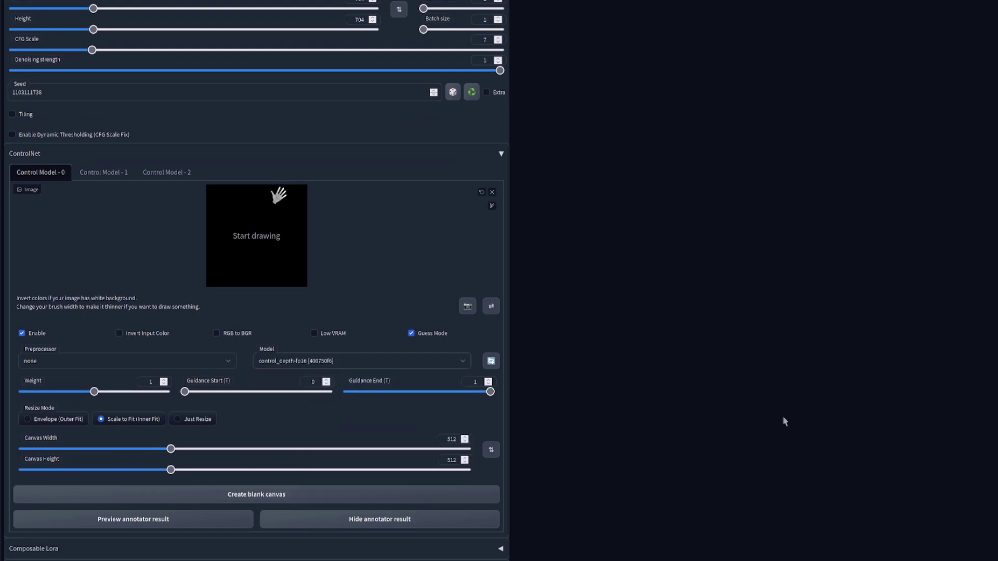
scroll(784, 422, "up", 10)
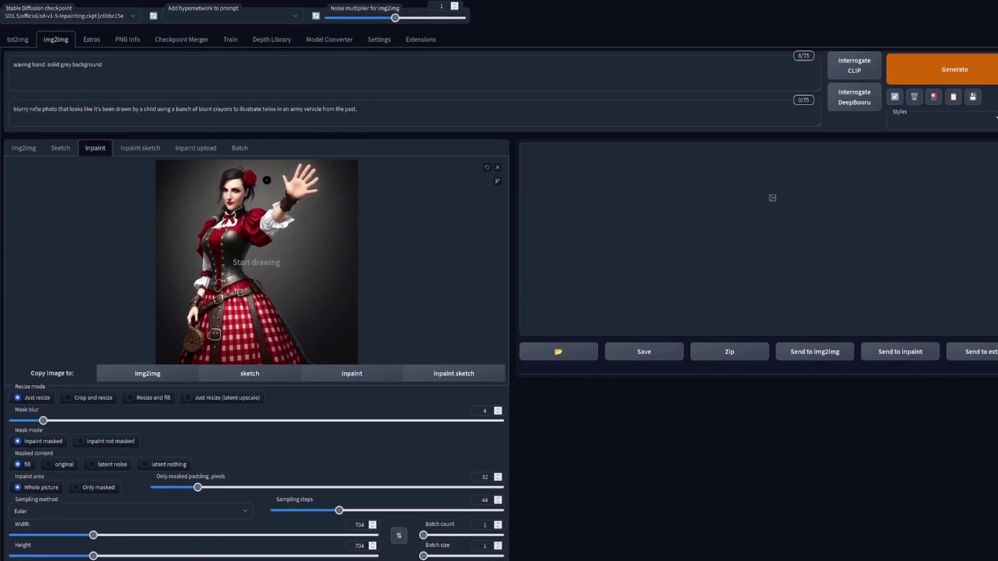
Paint an inpaint mask over the woman's raised hand
mouse_move(281, 172)
left_mouse_down()
mouse_move(294, 196)
mouse_move(308, 198)
mouse_move(317, 175)
mouse_move(296, 164)
mouse_move(288, 182)
mouse_move(301, 191)
mouse_move(291, 177)
mouse_move(305, 171)
mouse_move(308, 190)
mouse_move(310, 177)
left_mouse_up()
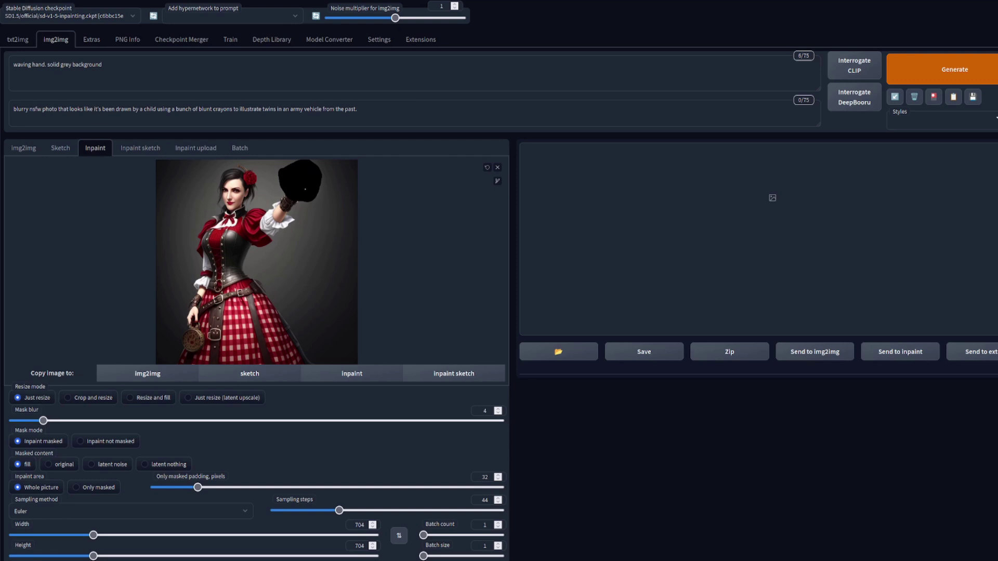